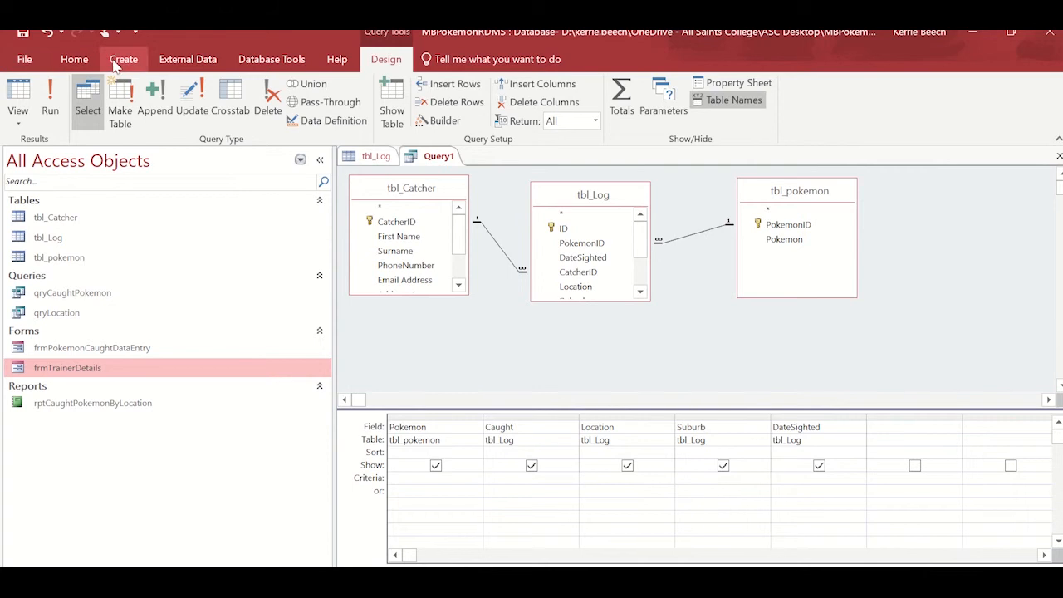
# Step: Remove tbl_Catcher from the query design and rearrange the remaining tbl_Log and tbl_pokemon tables
pyautogui.click(121, 60)
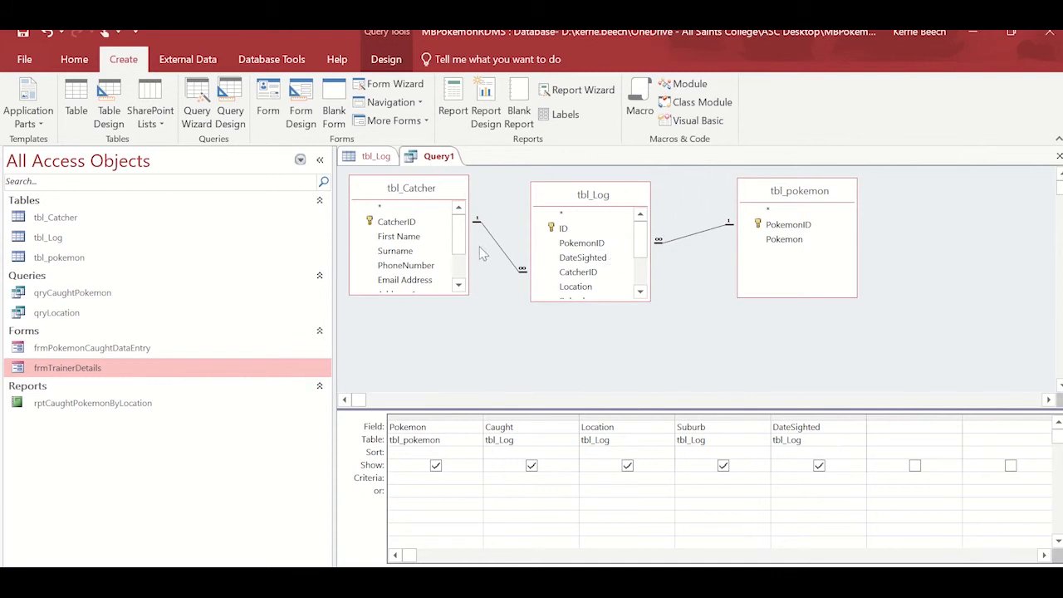
pyautogui.rightClick(419, 192)
pyautogui.click(373, 201)
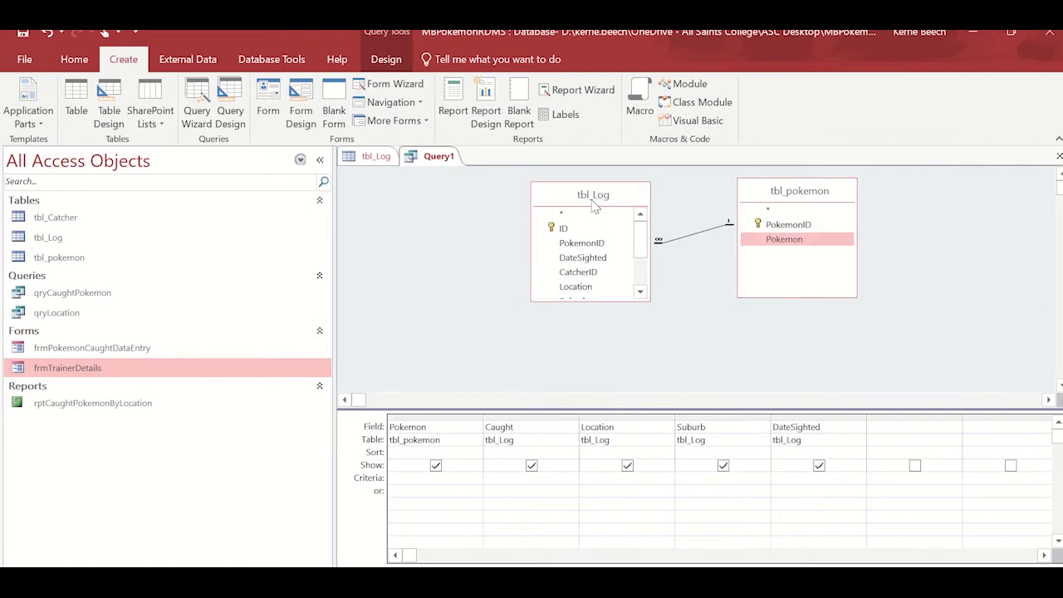
pyautogui.moveTo(591, 201); pyautogui.dragTo(473, 196)
pyautogui.moveTo(826, 206); pyautogui.dragTo(774, 208)
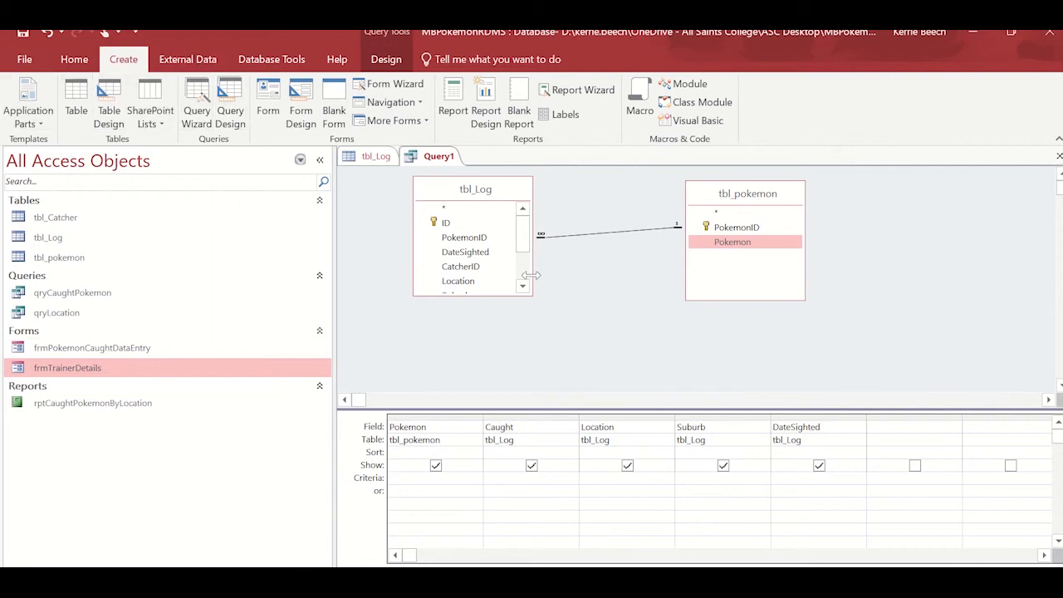
# Step: Switch the query to Datasheet View to check its results, then return to Design View
pyautogui.click(74, 60)
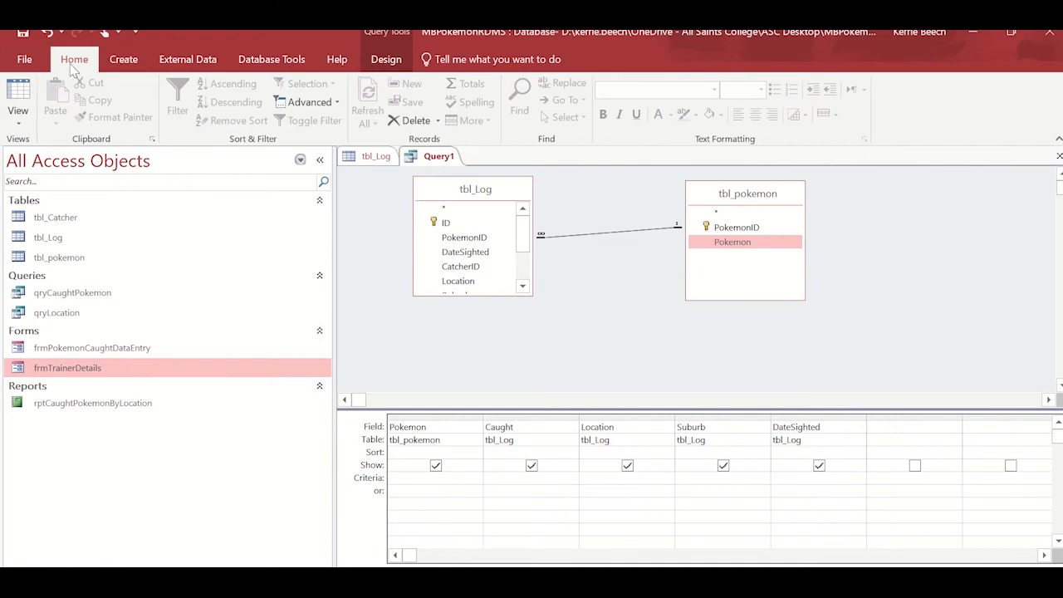
pyautogui.click(17, 96)
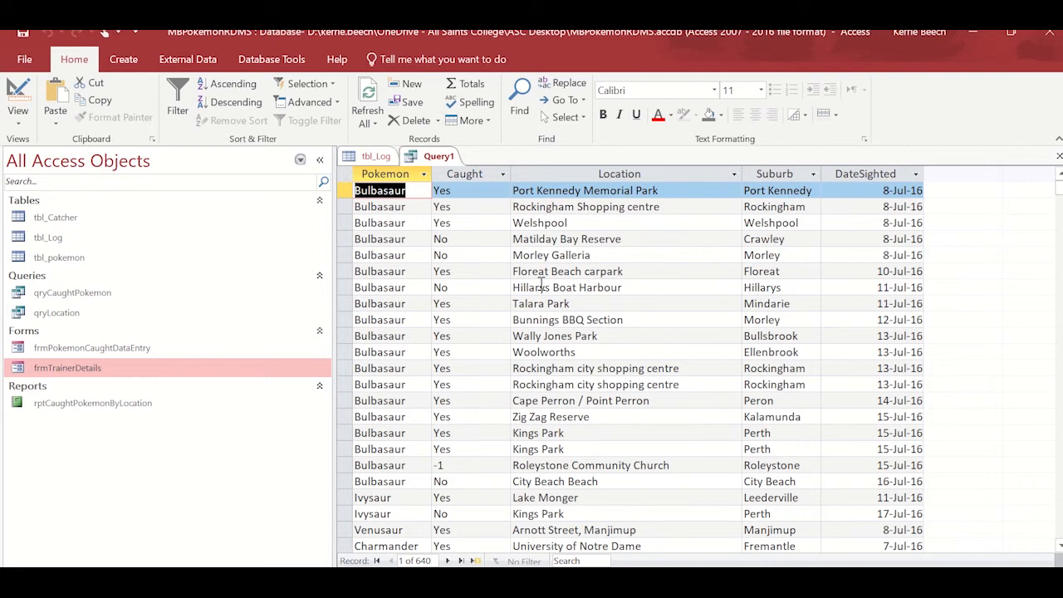
pyautogui.click(16, 92)
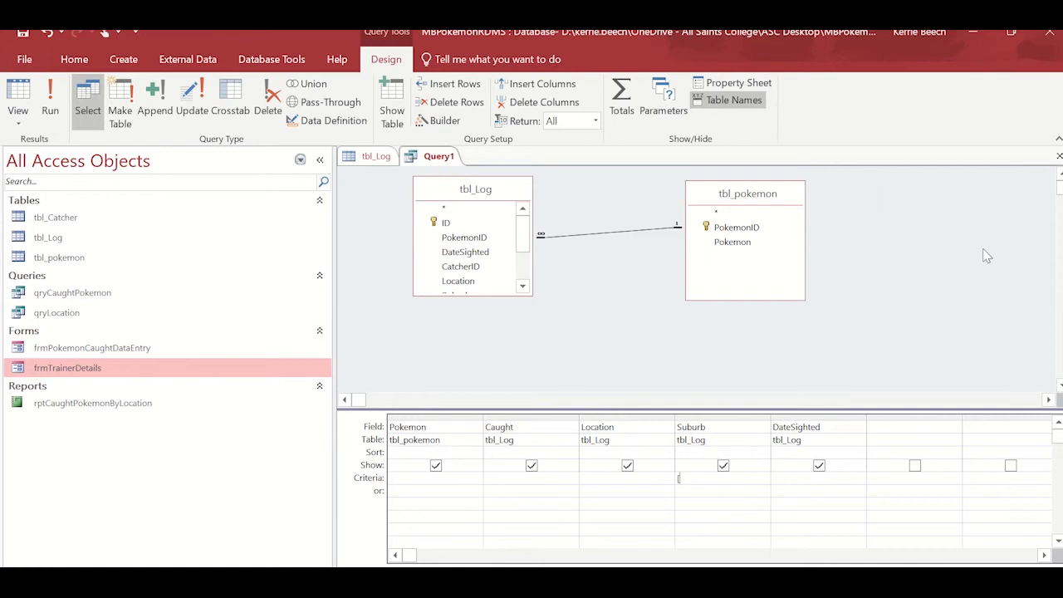
# Step: Enter the criterion [What Suburb do you want to Enter? ] under the Suburb field and widen that column
pyautogui.write('Whats su')
pyautogui.press('BackSpace')
pyautogui.press('BackSpace')
pyautogui.press('BackSpace')
pyautogui.press('BackSpace')
pyautogui.write('Sub')
pyautogui.write('urb do you want to E')
pyautogui.write('nter')
pyautogui.write('? ]')
pyautogui.doubleClick(771, 418)
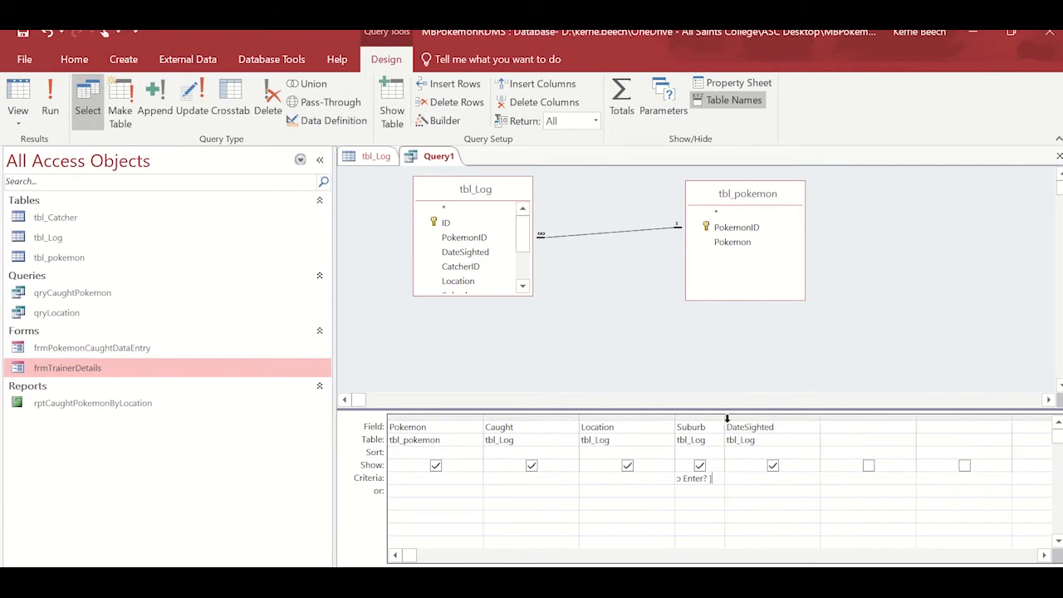
pyautogui.moveTo(725, 418); pyautogui.dragTo(875, 415)
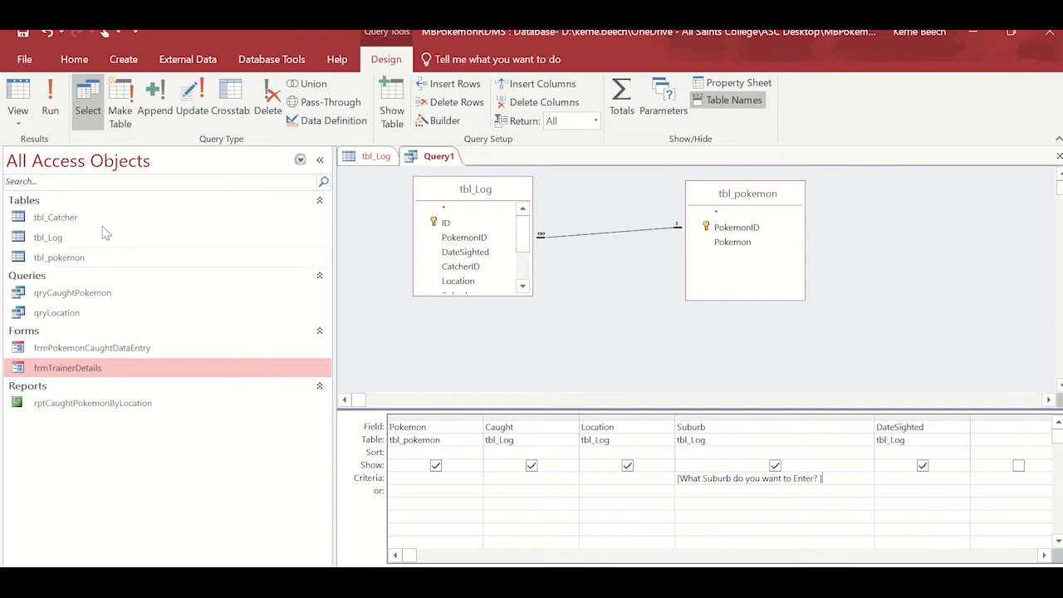
# Step: Run the parameter query, entering Joondalup as the suburb
pyautogui.click(51, 109)
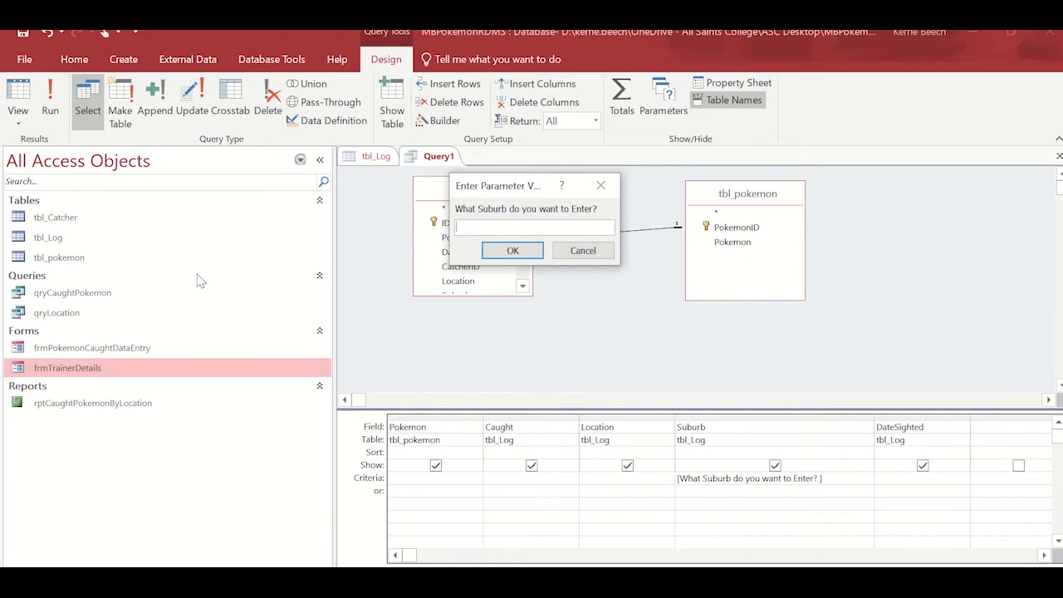
pyautogui.write('Joondalup')
pyautogui.press('Return')
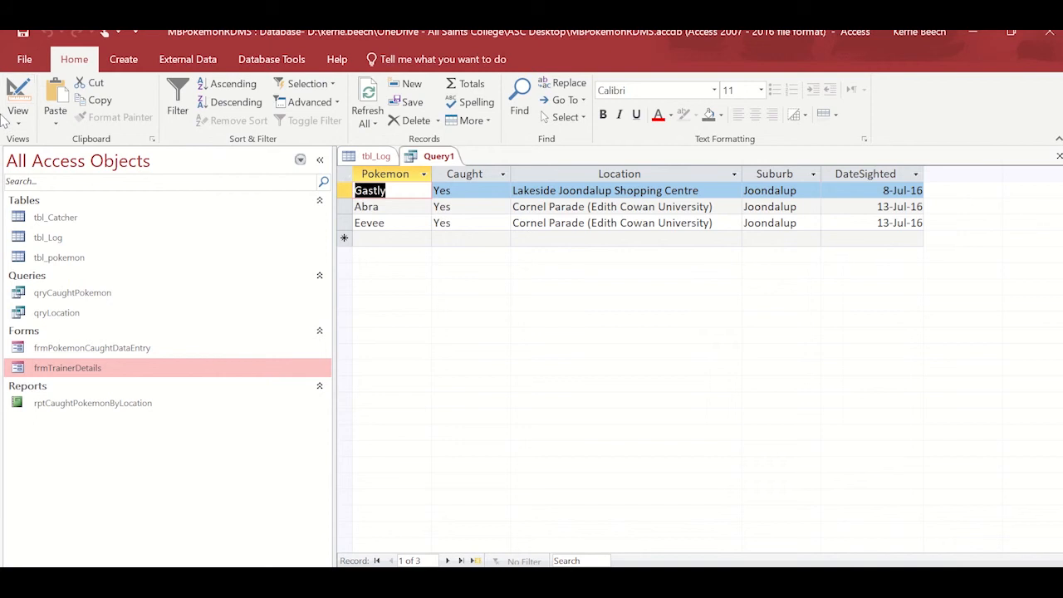
# Step: Return to Design View and run the query again with Bull Creek as the suburb
pyautogui.click(20, 93)
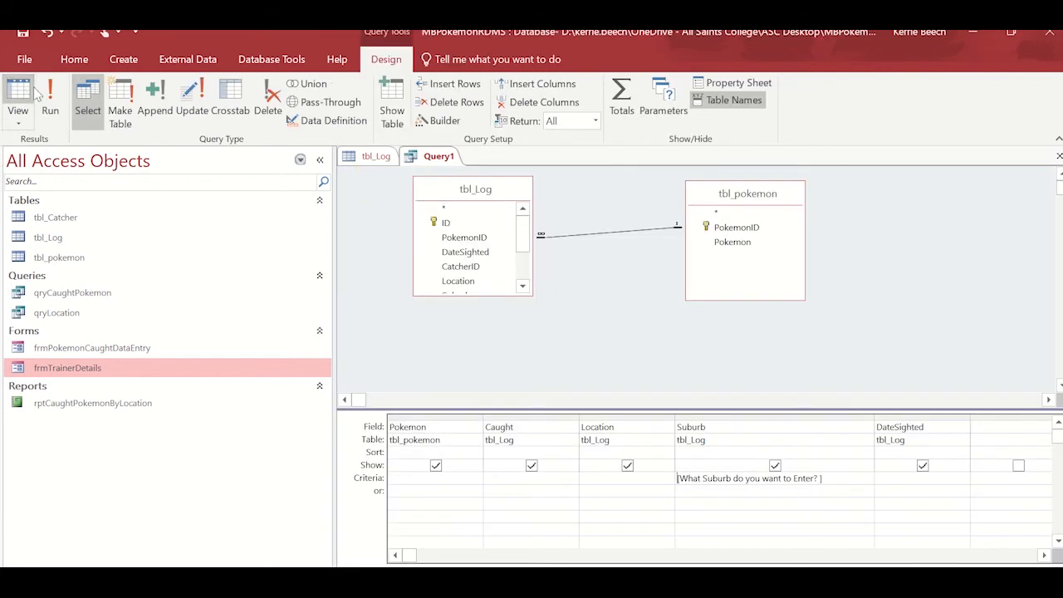
pyautogui.click(50, 100)
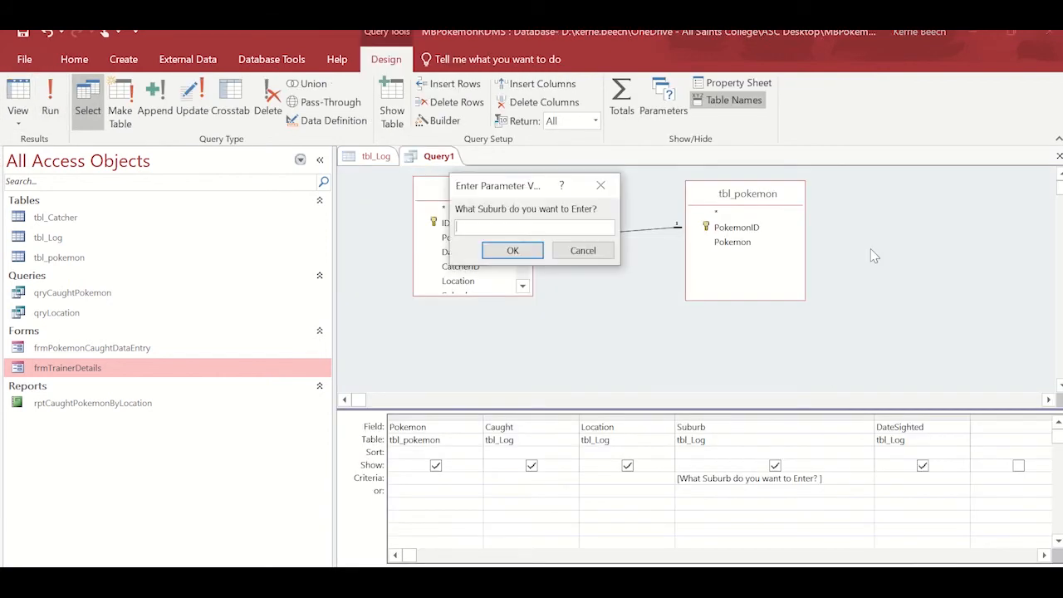
pyautogui.write('Bull Creek')
pyautogui.press('Return')
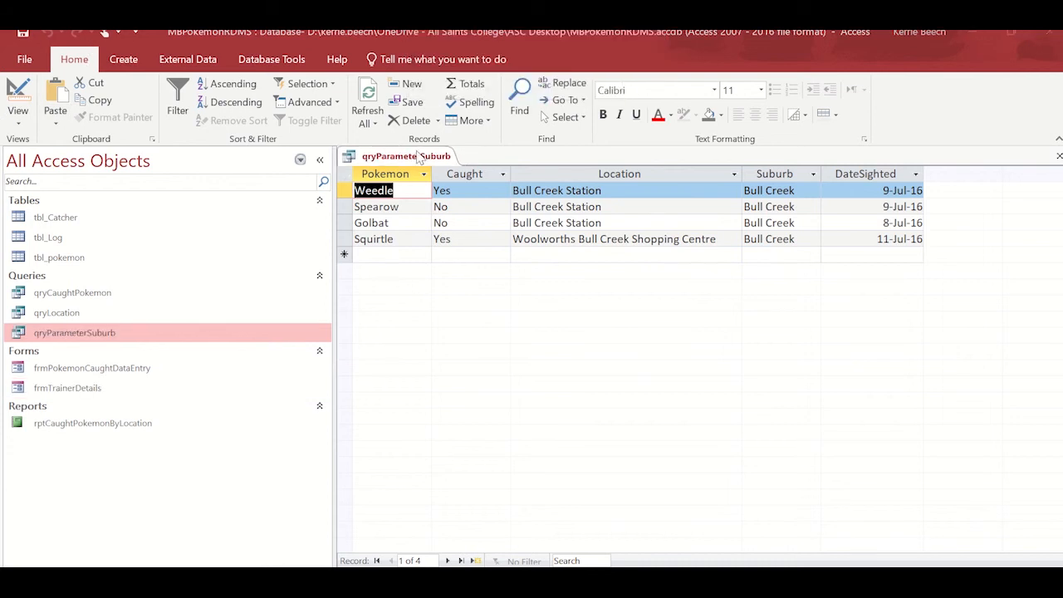
# Step: Close the query and create a quick report from qryParameterSuburb, entering Bull Creek as the suburb
pyautogui.rightClick(420, 158)
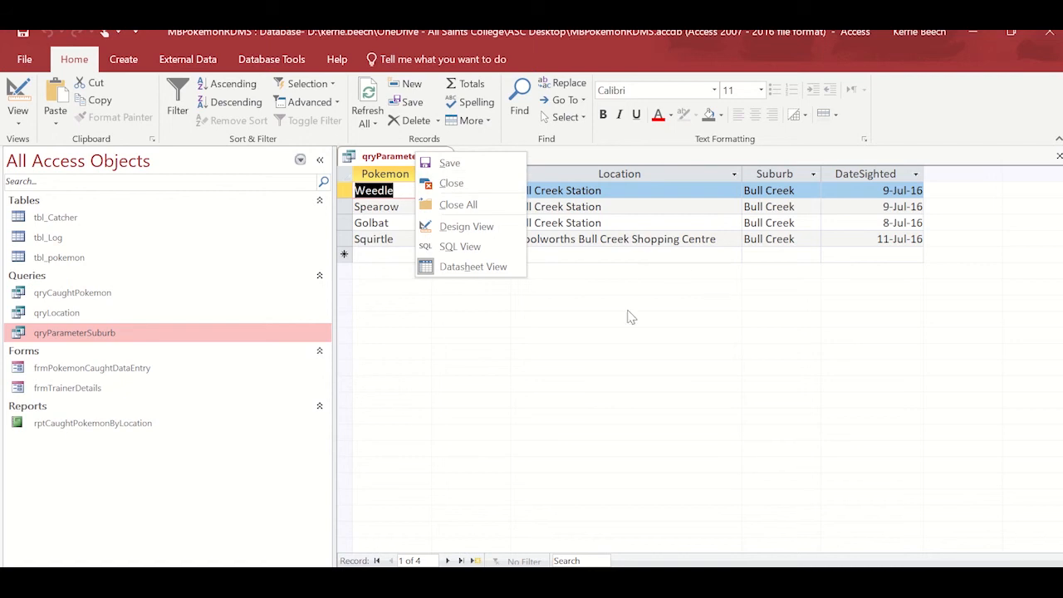
pyautogui.click(449, 184)
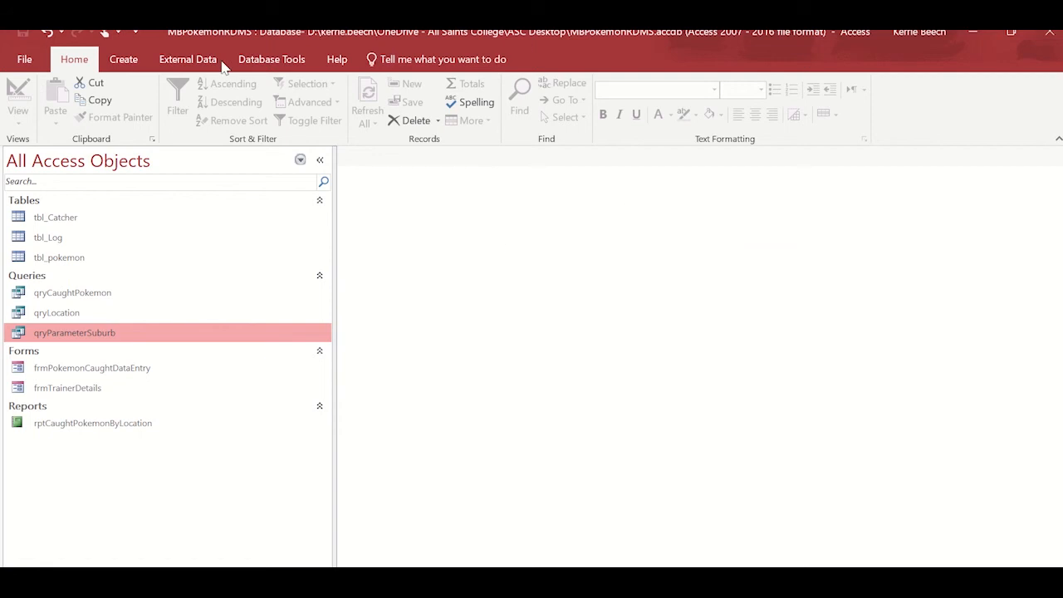
pyautogui.click(121, 62)
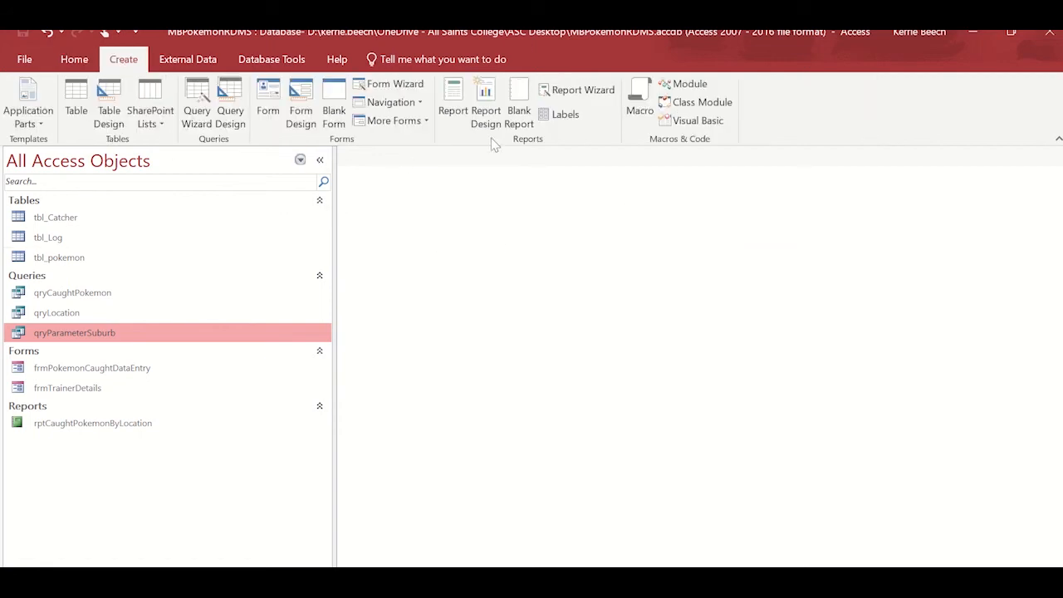
pyautogui.click(454, 97)
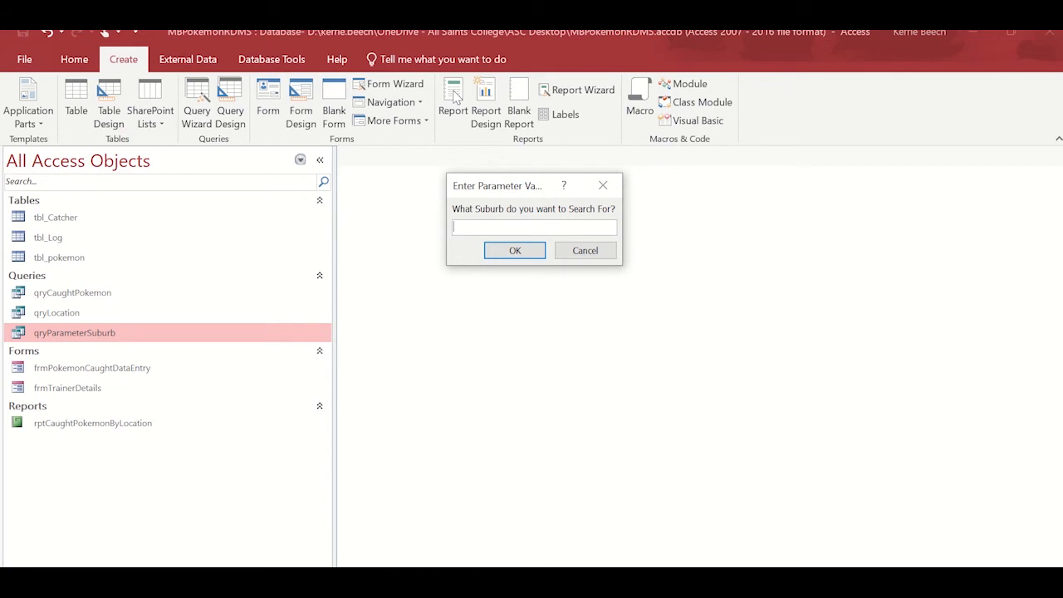
pyautogui.write('Bull Creek')
pyautogui.press('Return')
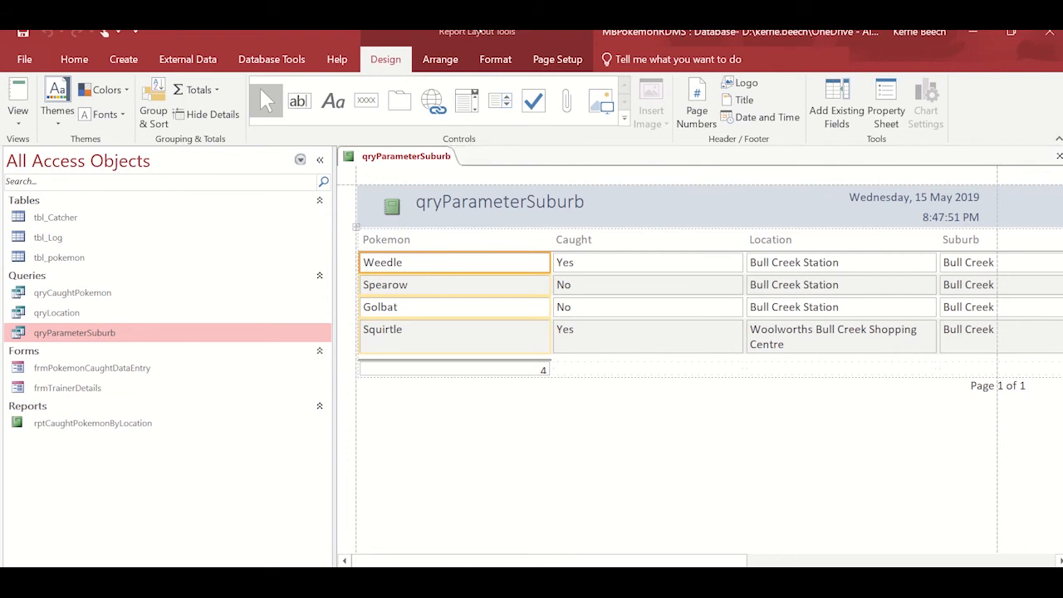
# Step: Close the Group, Sort, and Total pane in the report's Design View
pyautogui.click(440, 59)
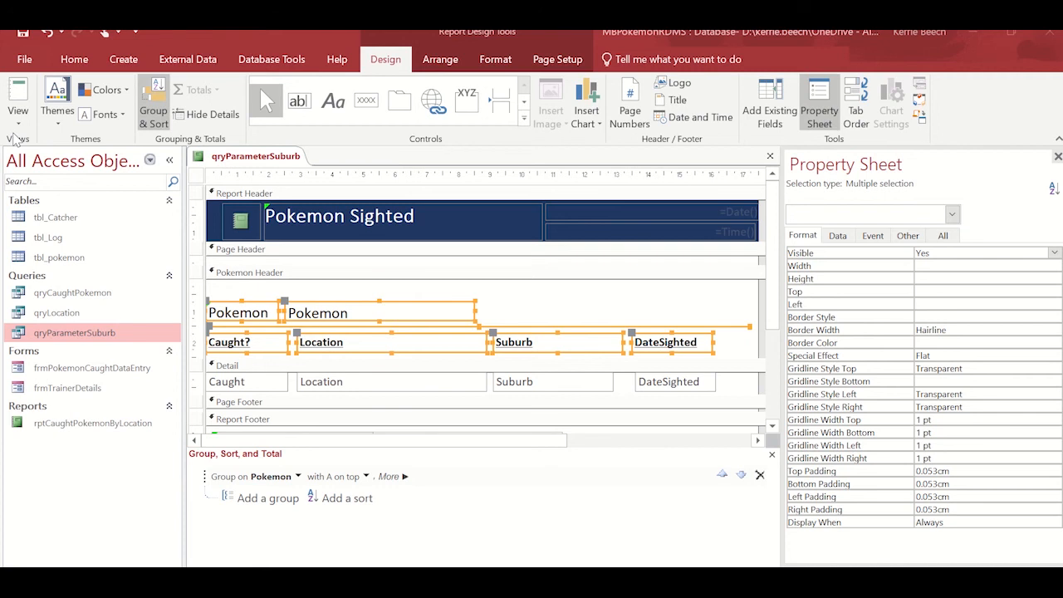
pyautogui.click(771, 455)
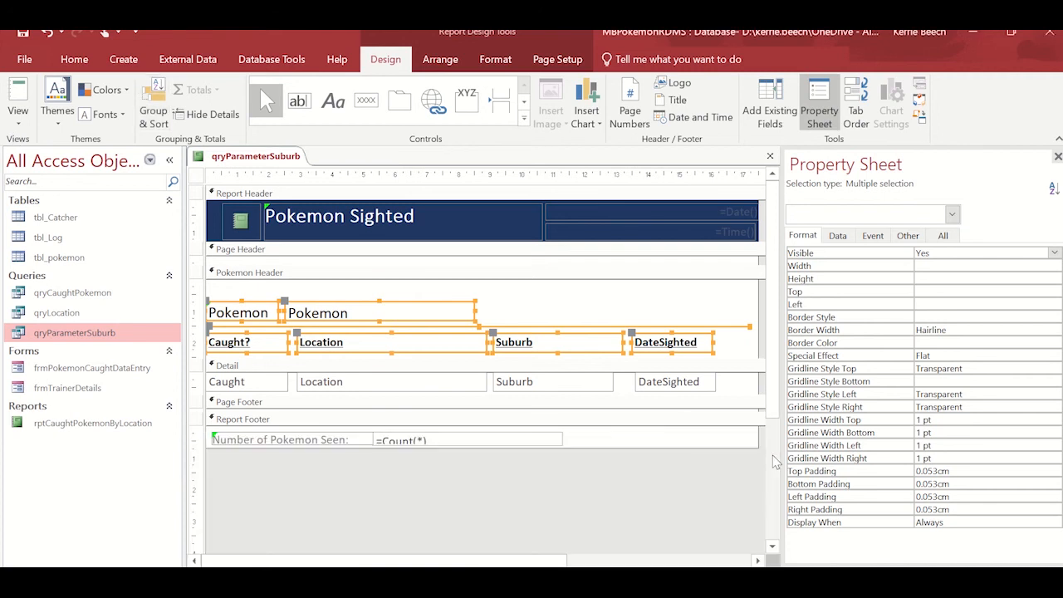
# Step: Open the report in Report View with per as the suburb and scroll through the listed sightings
pyautogui.click(19, 123)
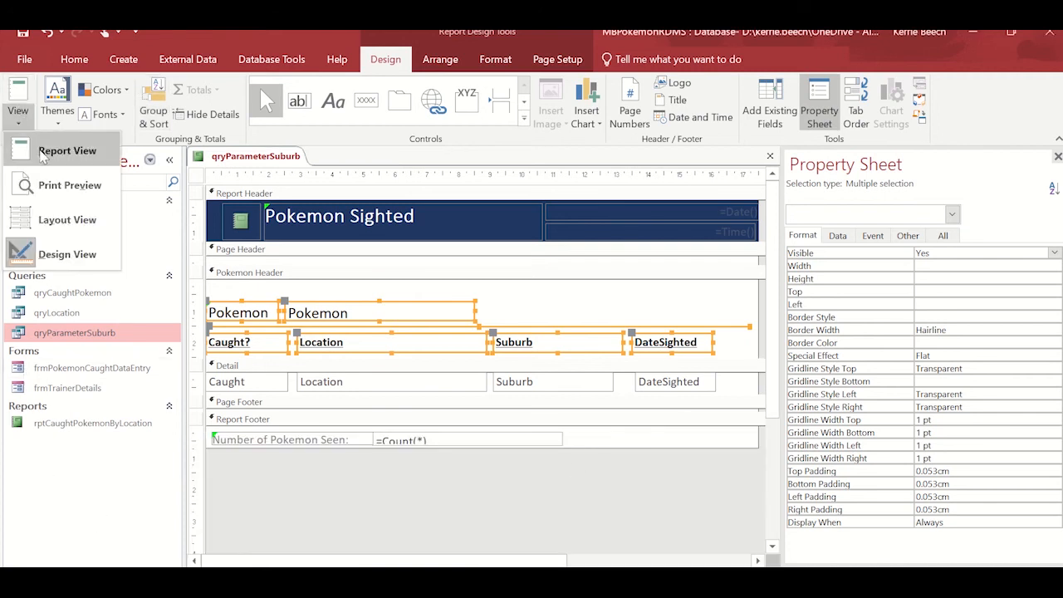
pyautogui.click(42, 153)
pyautogui.write('perth')
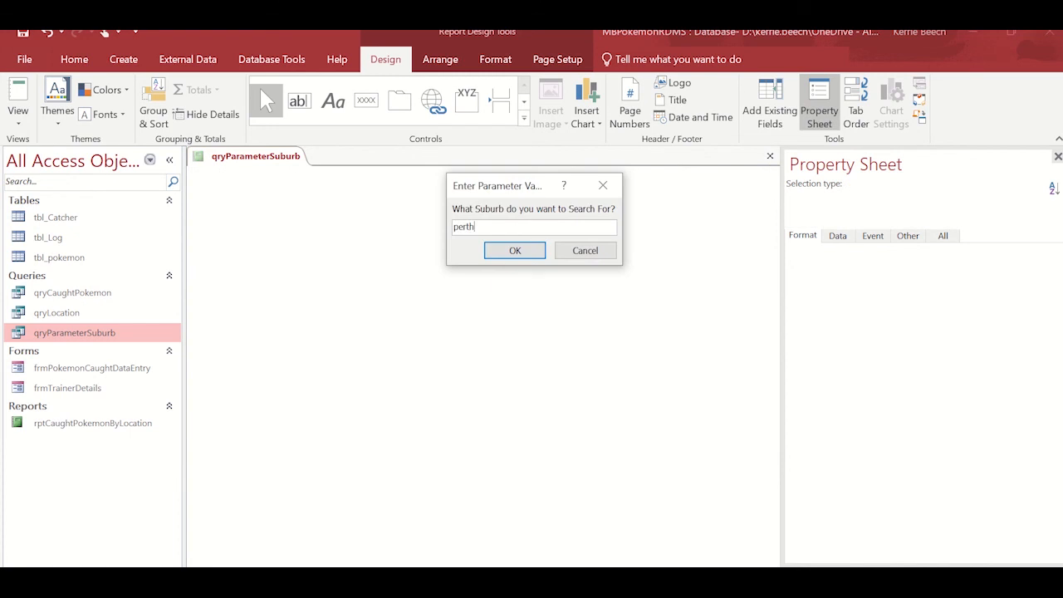
pyautogui.press('Return')
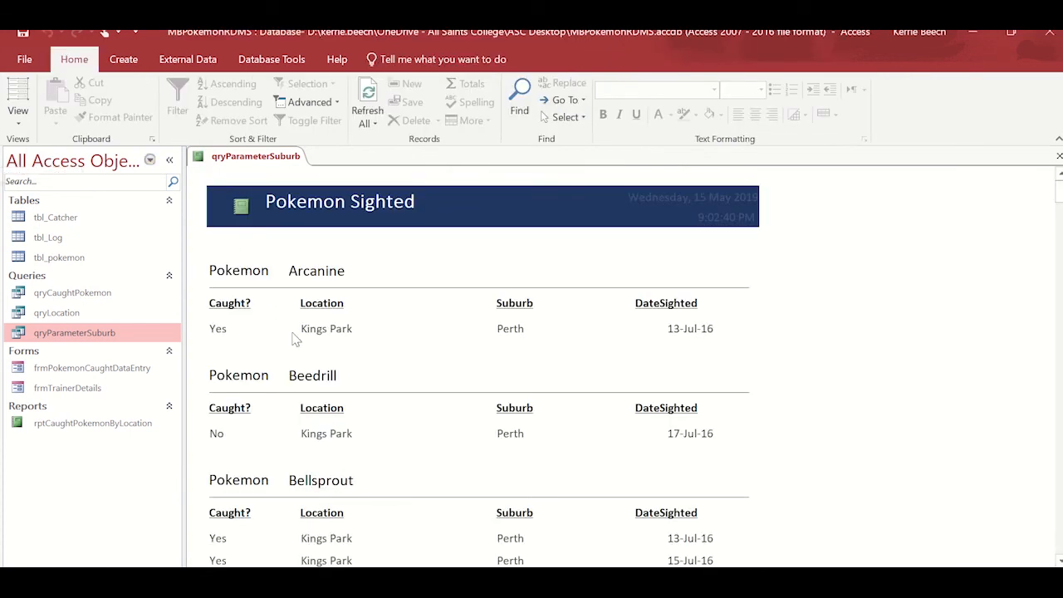
pyautogui.scroll(-5, 294, 338)
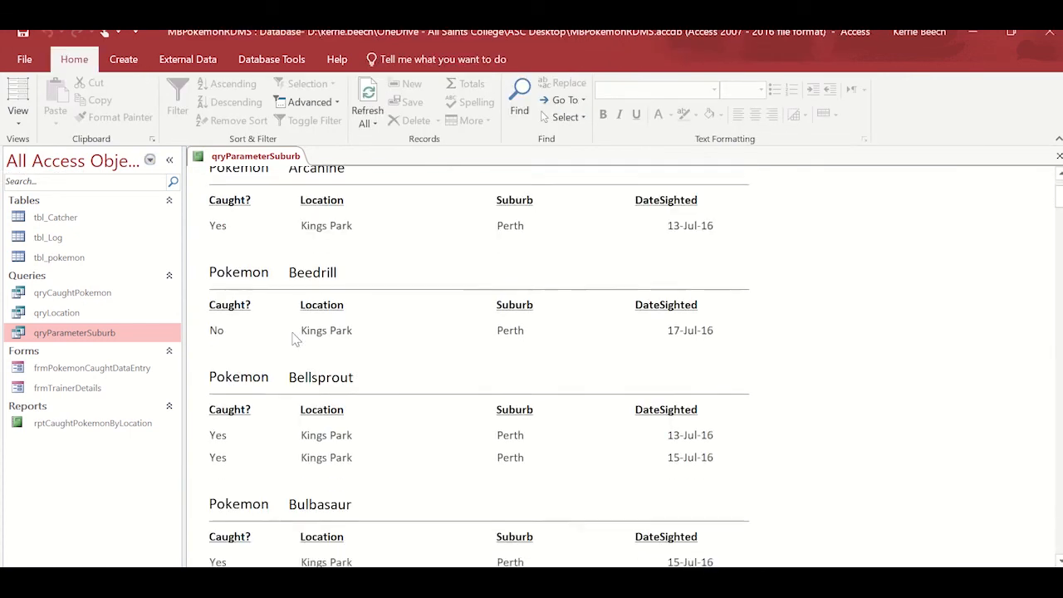
pyautogui.scroll(-15, 293, 338)
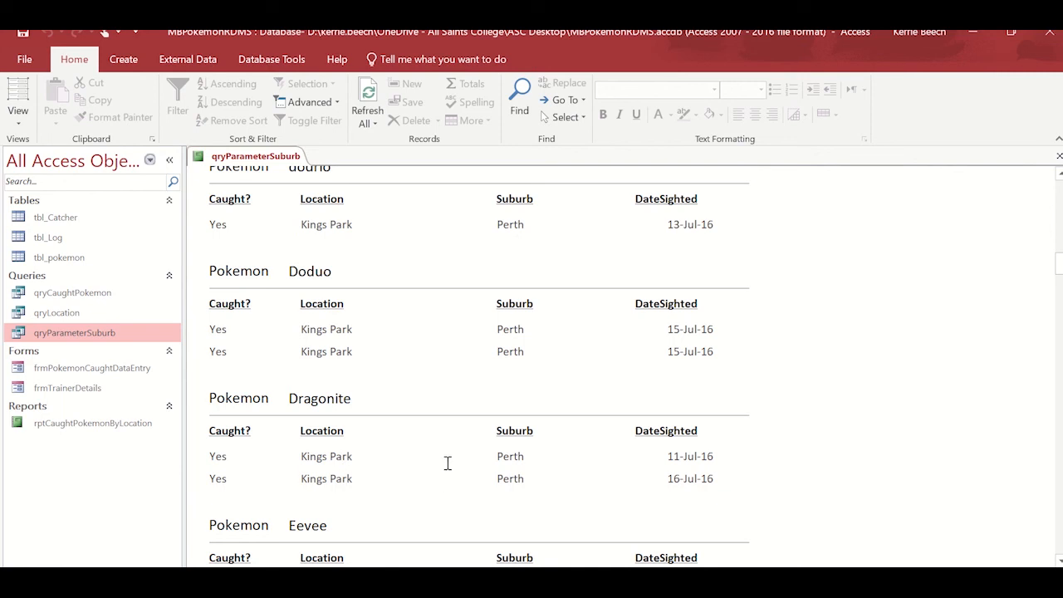
# Step: Switch to Design View and reopen the report, entering per as the suburb again
pyautogui.click(18, 121)
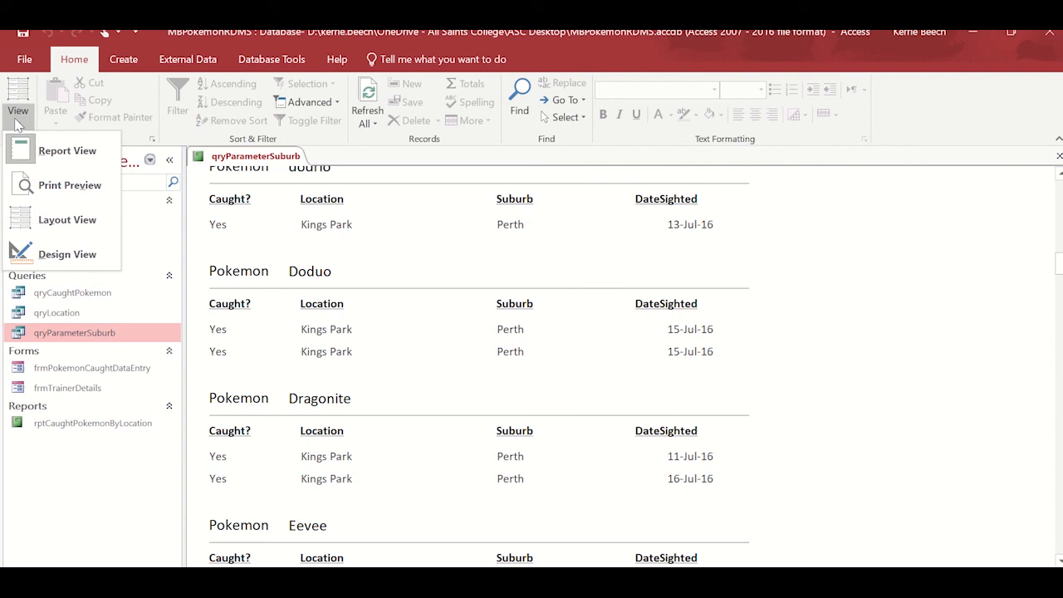
pyautogui.click(67, 254)
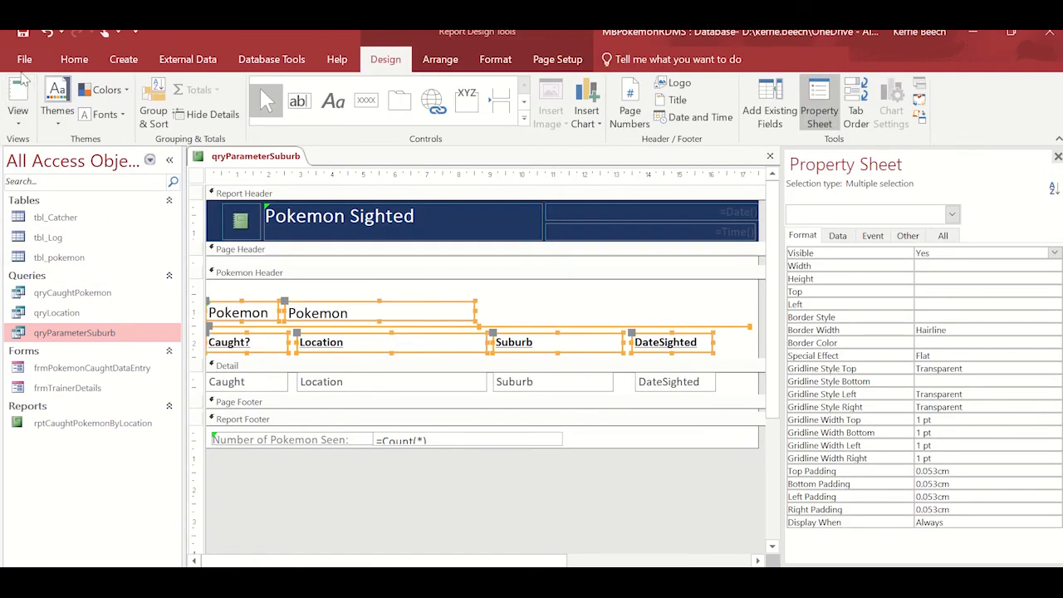
pyautogui.click(19, 96)
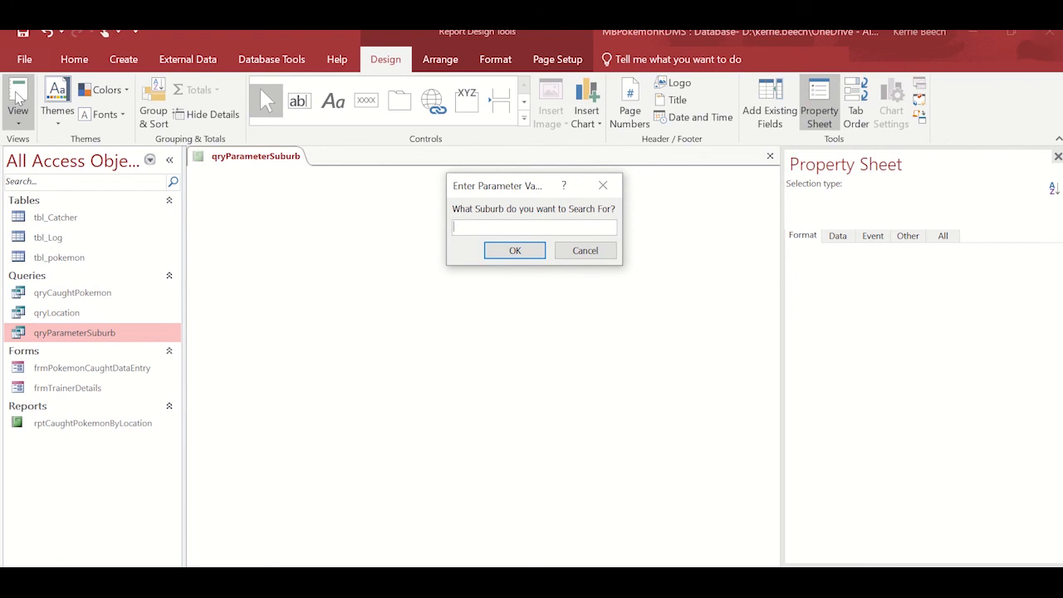
pyautogui.write('per')
pyautogui.click(513, 252)
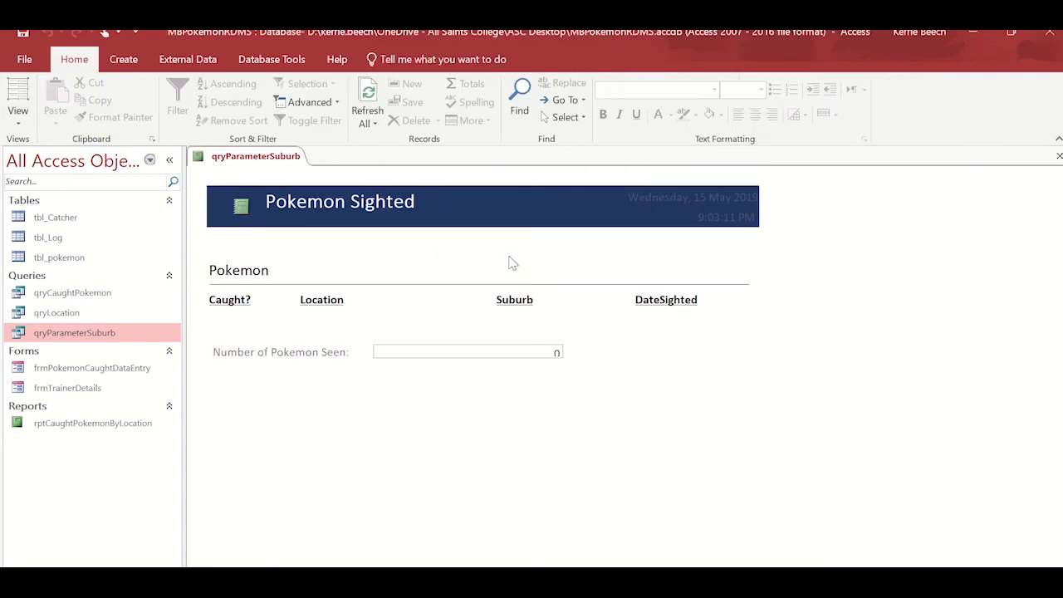
# Step: Save the report as rptParameterSuburb
pyautogui.rightClick(224, 162)
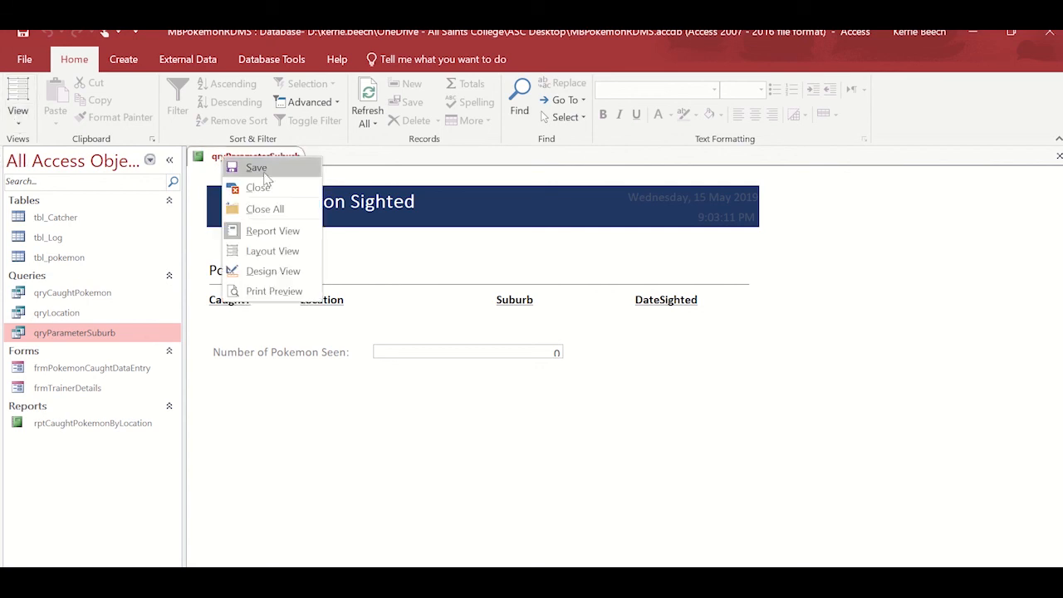
pyautogui.click(257, 169)
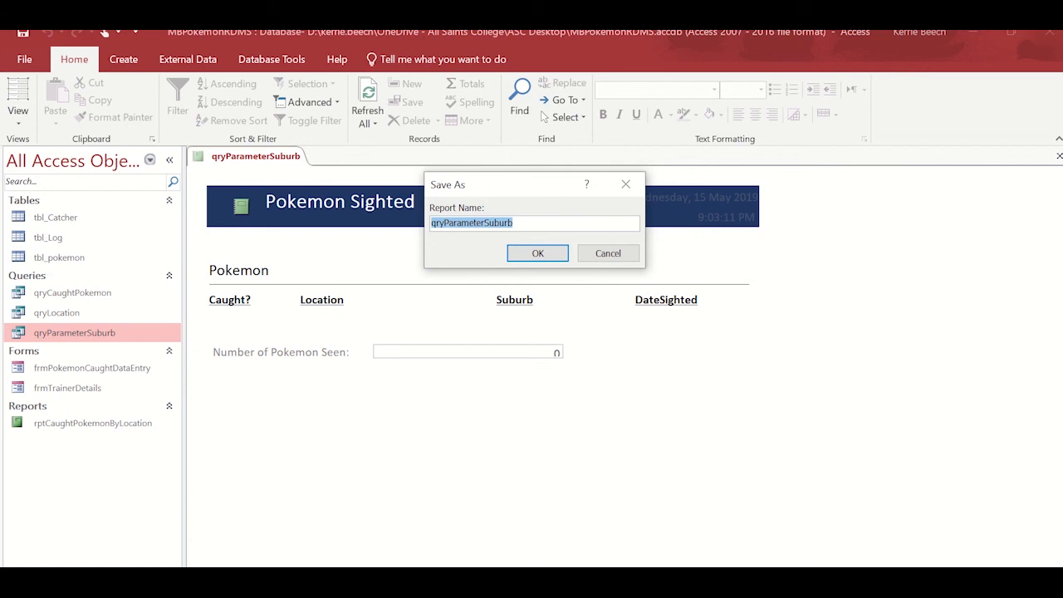
pyautogui.write('rptPara')
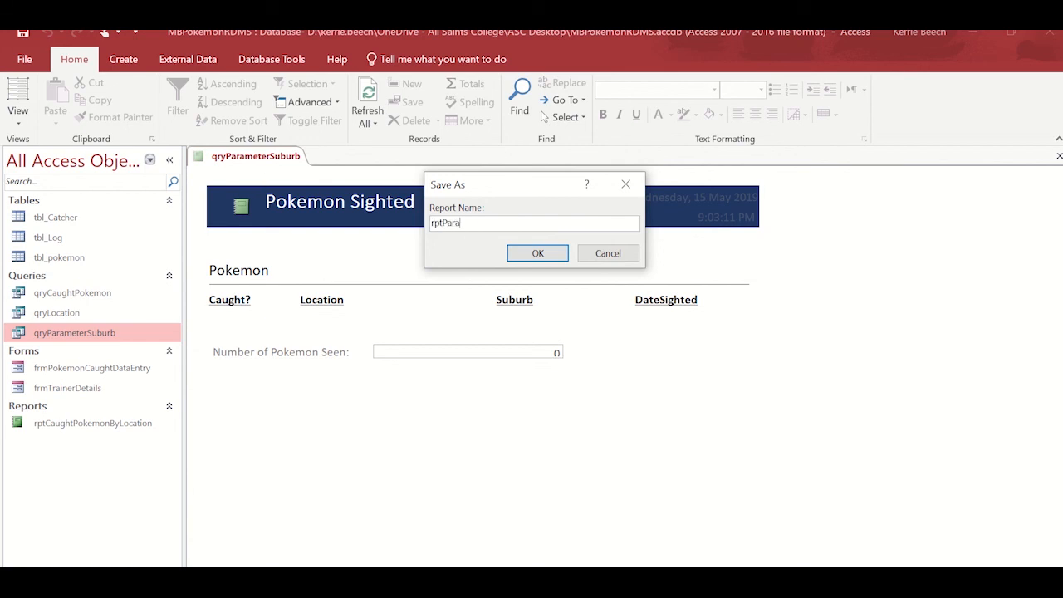
pyautogui.write('meterSuburb')
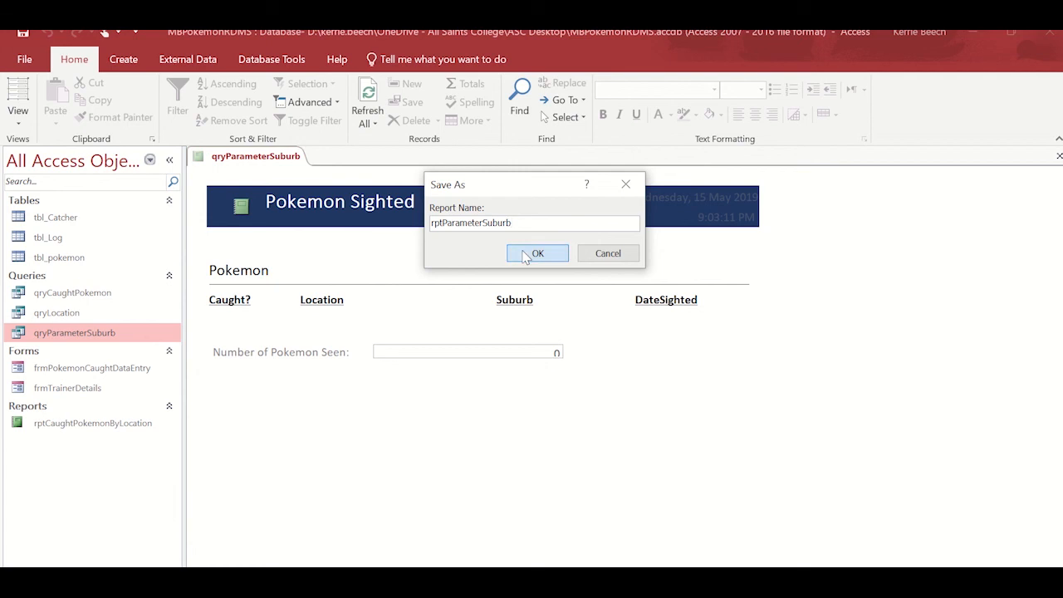
pyautogui.click(526, 254)
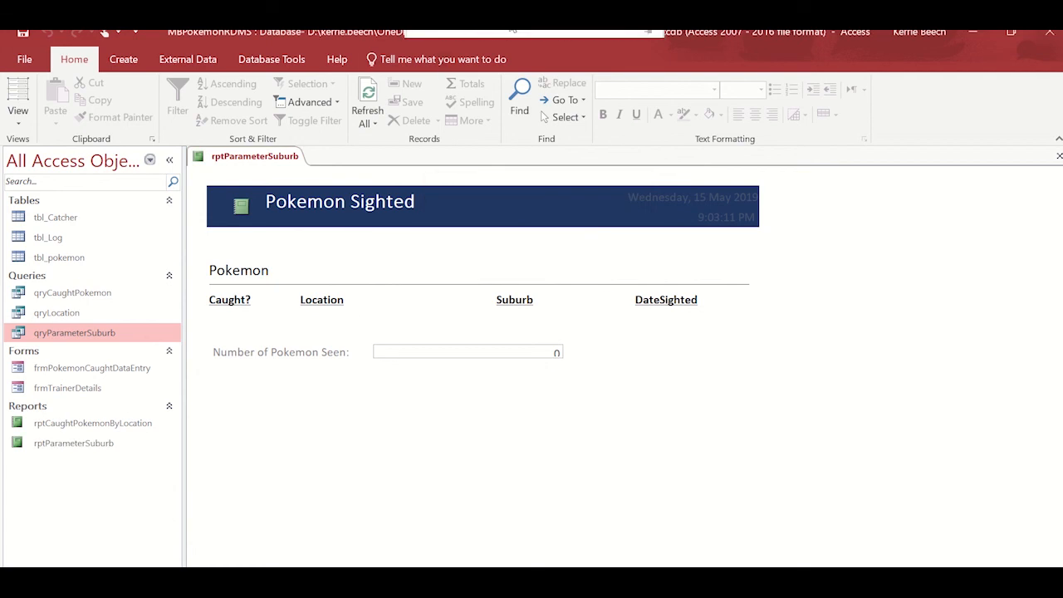